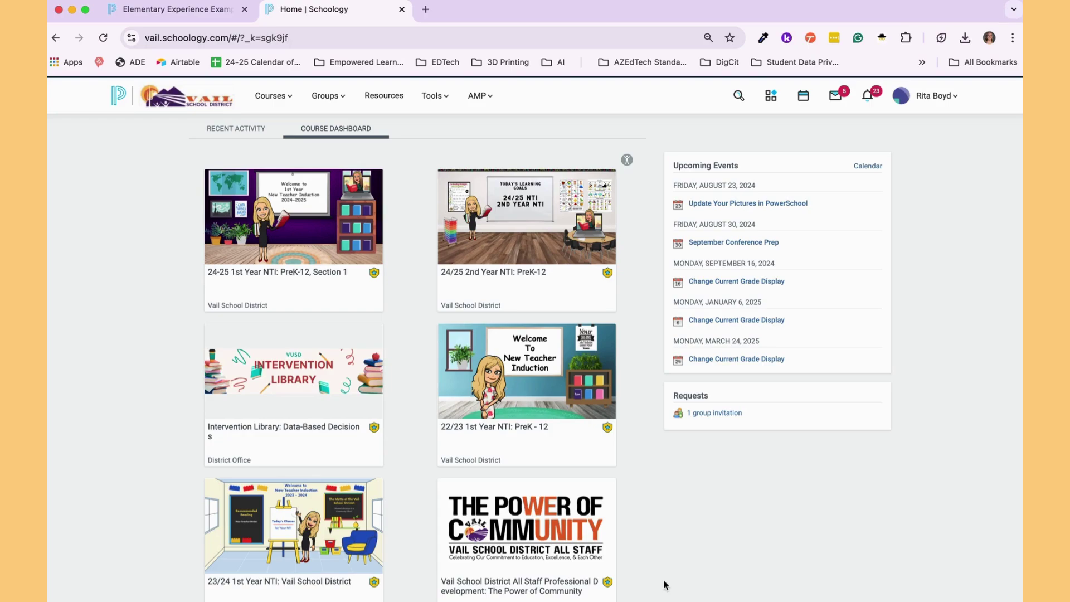
Scroll down the Schoology Course Dashboard to the second grade class course card.
scroll(510, 479, "down", 5)
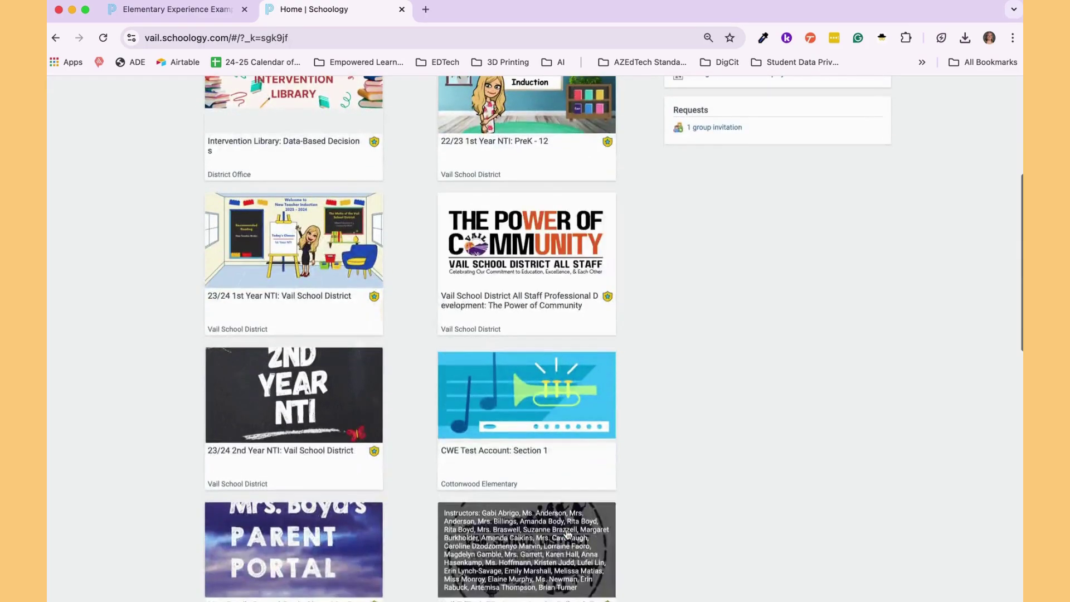
scroll(567, 533, "down", 2)
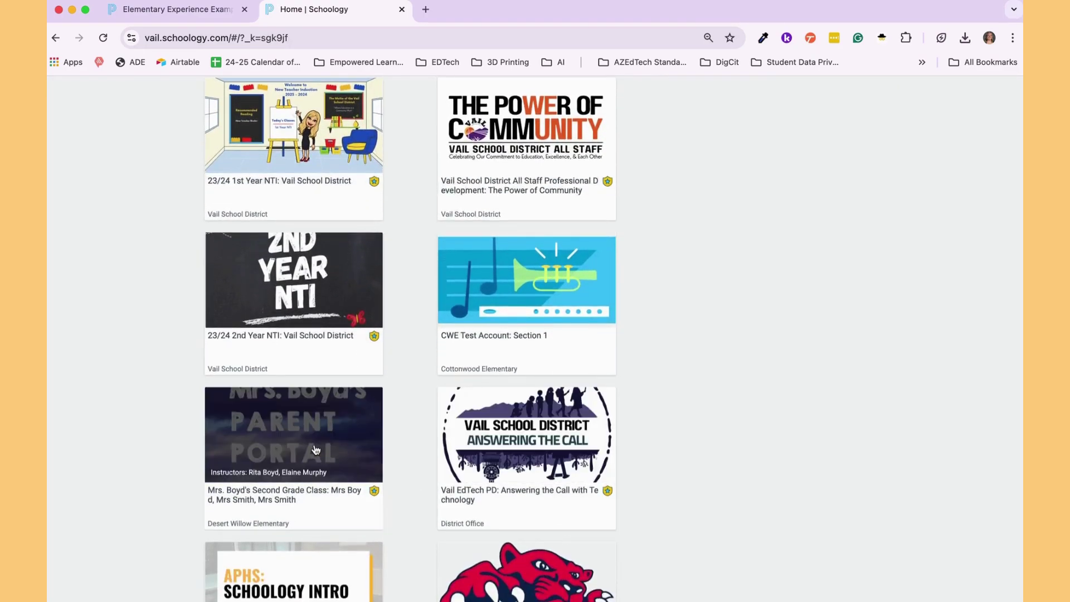
Open the second grade class course from the Schoology dashboard.
left_click(276, 465)
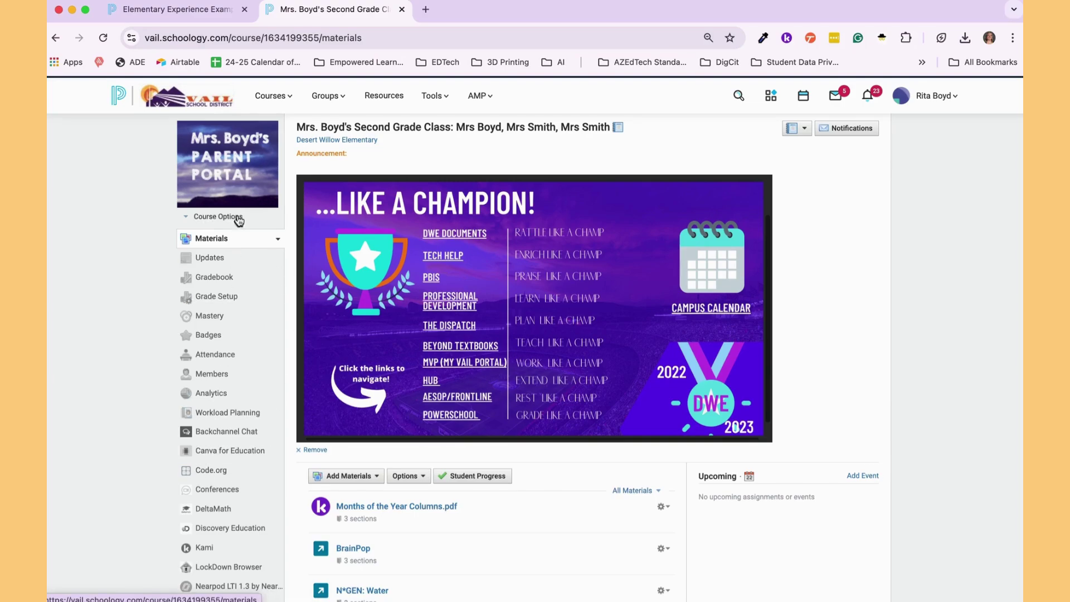
Launch Code.org from the second grade class course's sidebar link.
mouse_move(243, 175)
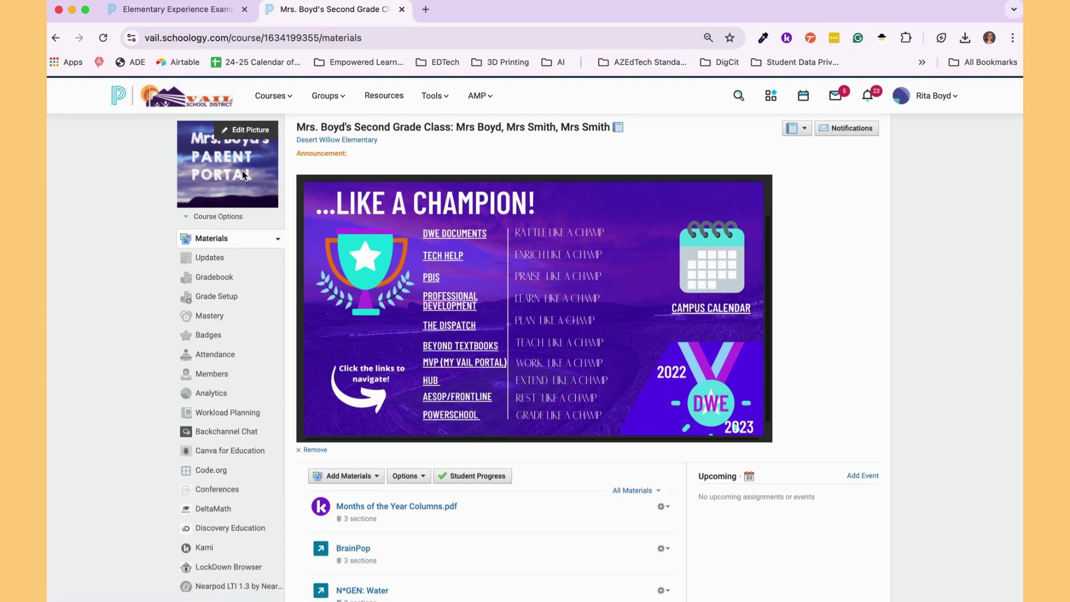
left_click(228, 471)
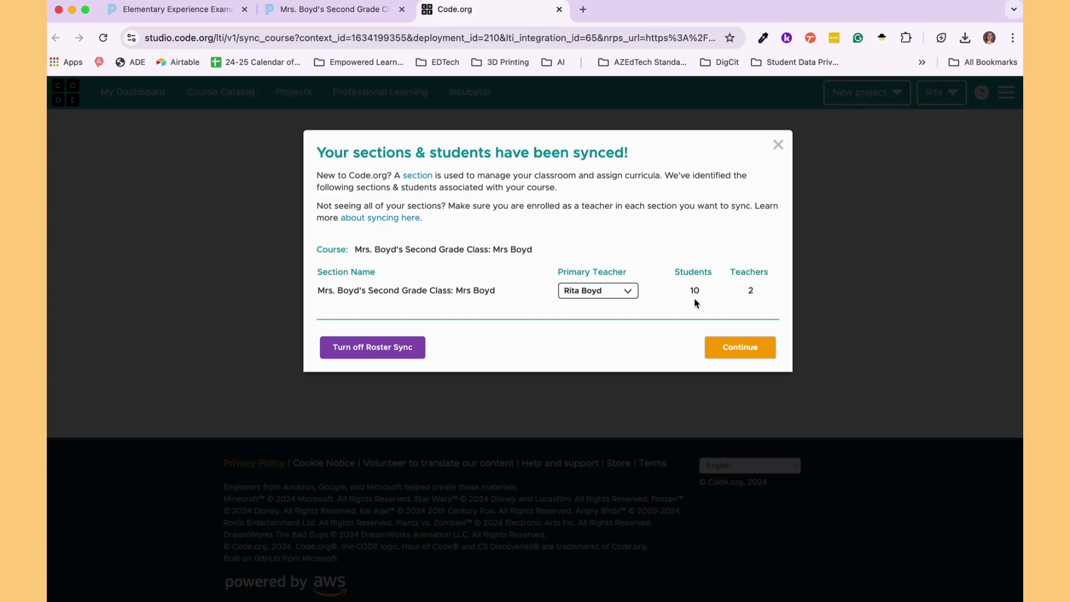
Accept the synced second grade section and check it under Classroom Sections on My Dashboard.
left_click(734, 353)
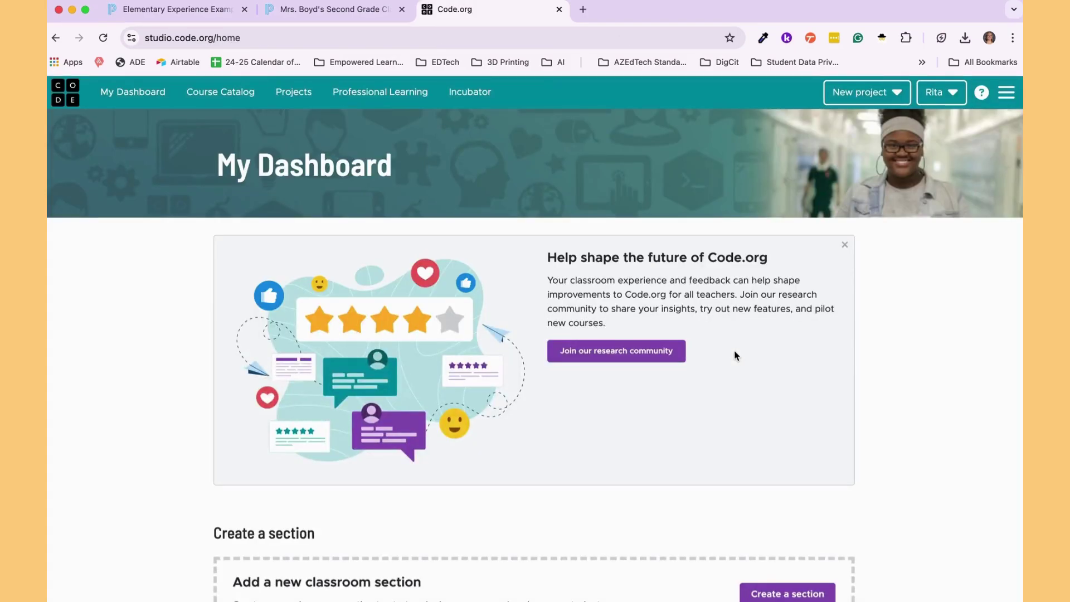
scroll(734, 355, "down", 10)
scroll(733, 353, "up", 2)
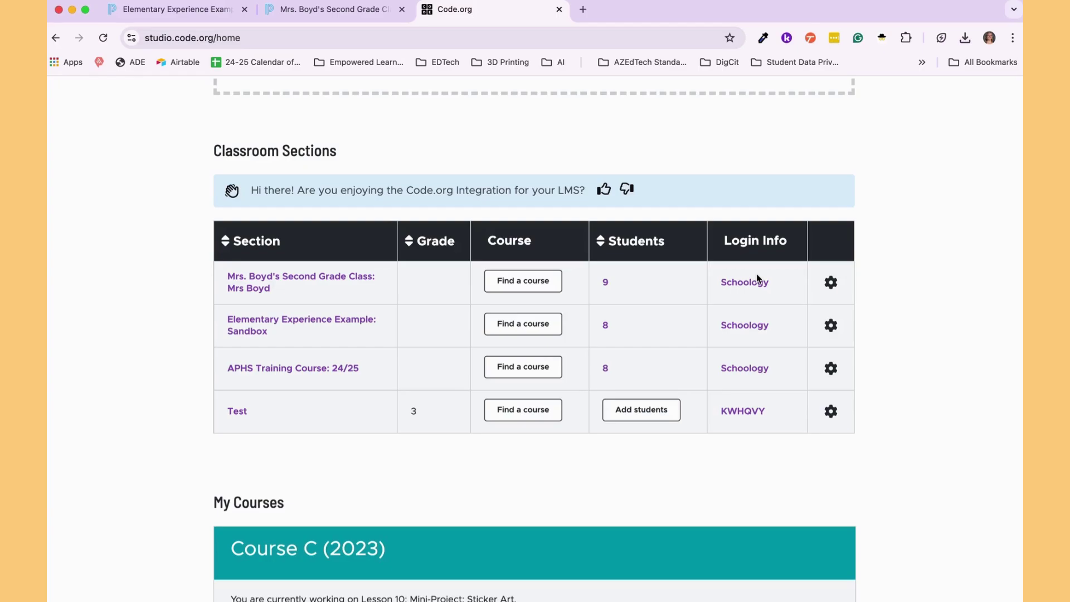
left_click(607, 286)
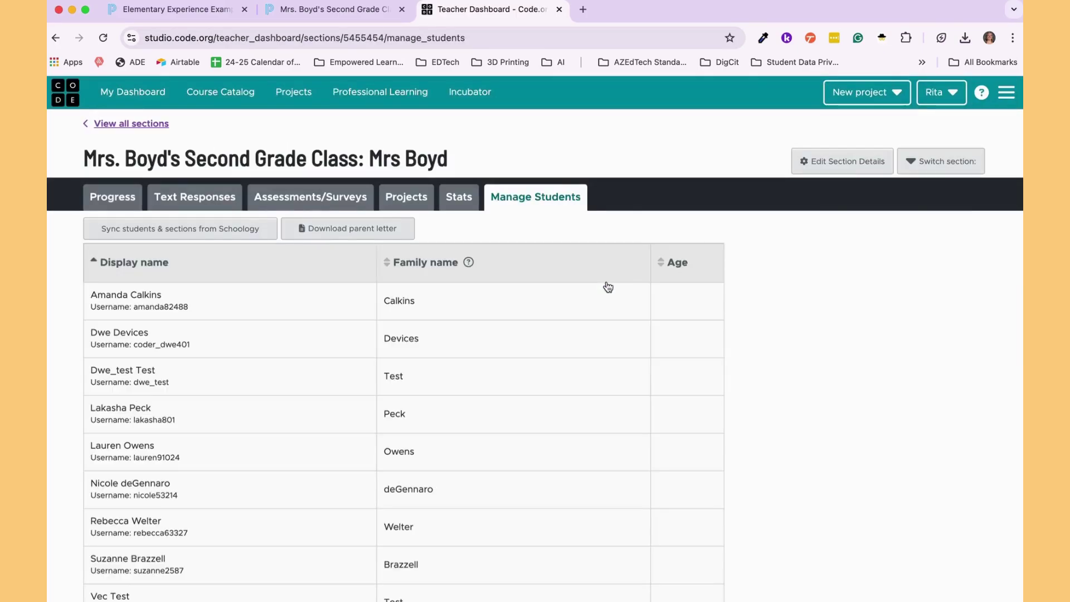
scroll(608, 287, "down", 3)
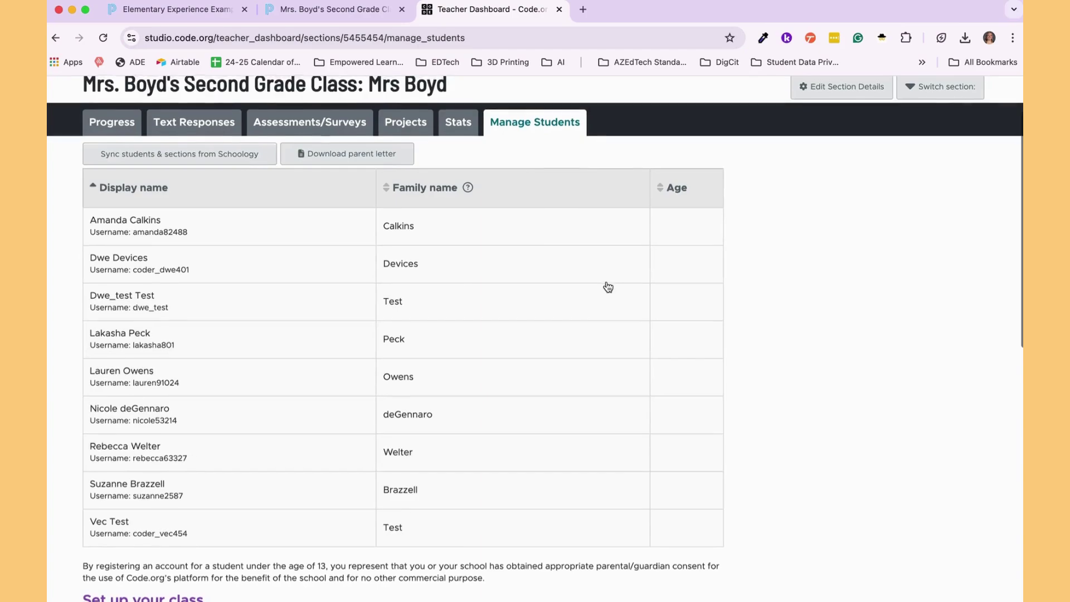
scroll(608, 287, "up", 3)
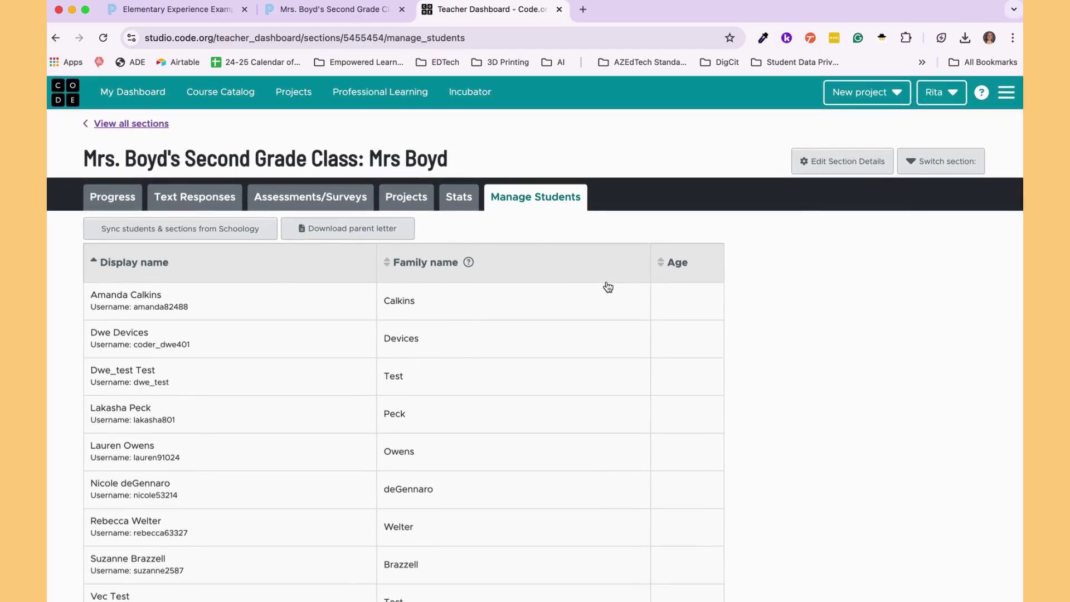
left_click(57, 40)
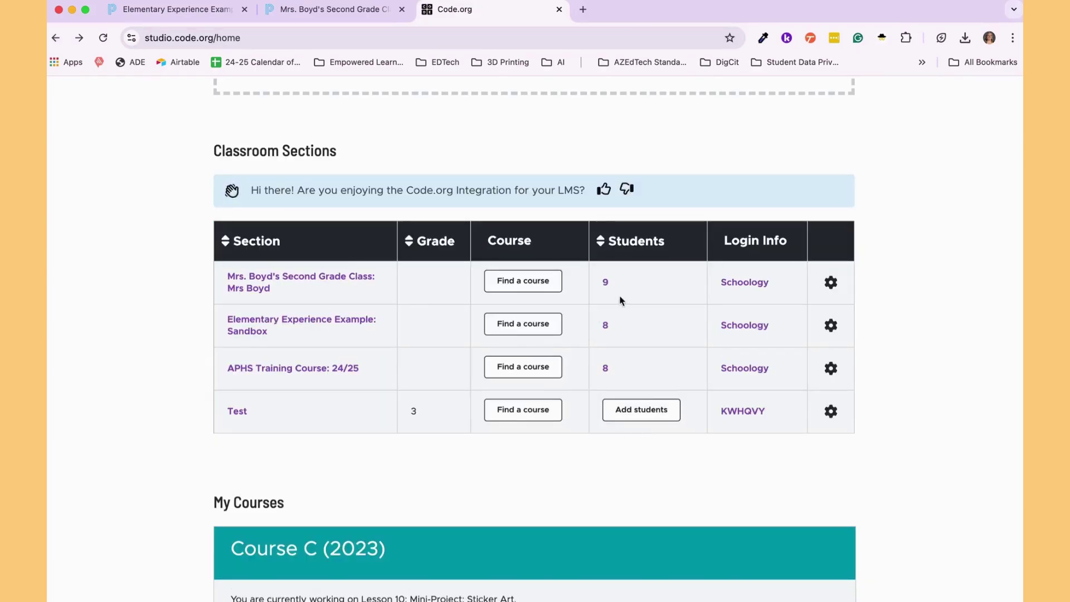
Open the Curriculum Catalog with Find a course on the second grade section row.
left_click(518, 284)
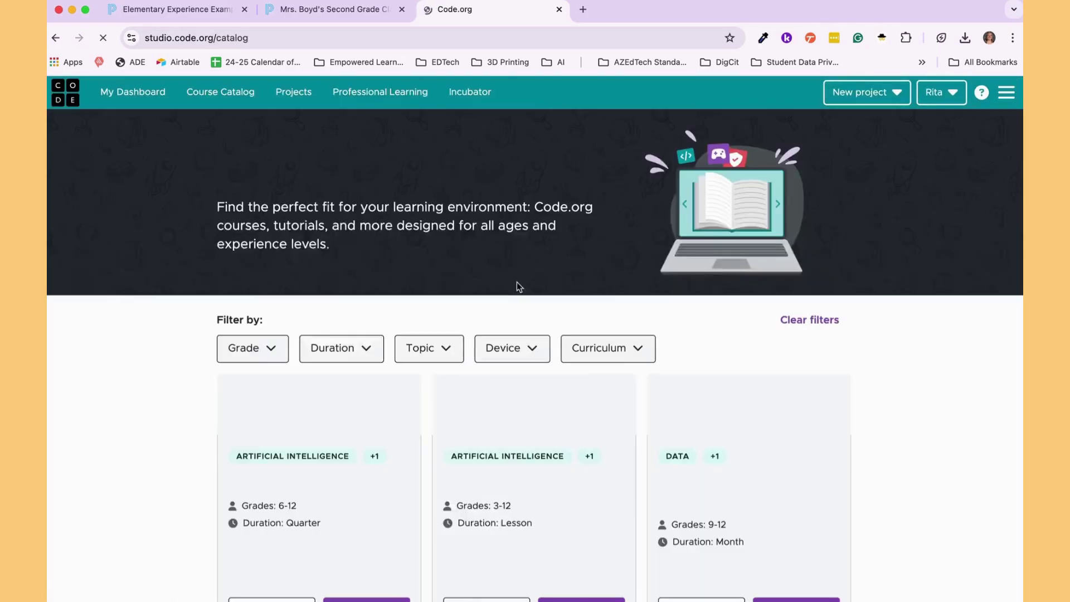
scroll(516, 491, "down", 4)
scroll(501, 502, "up", 4)
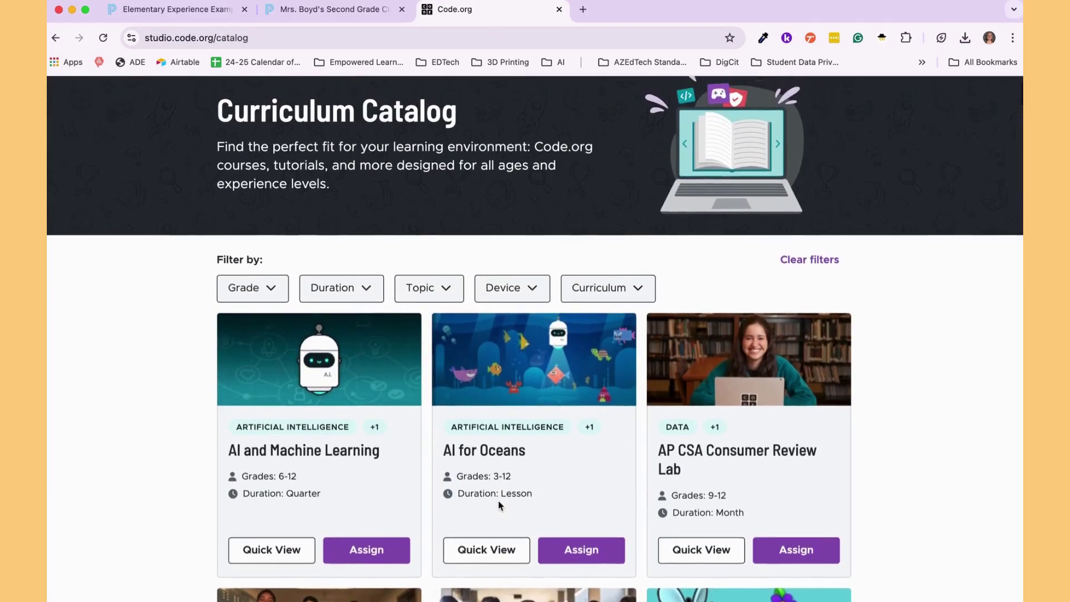
scroll(499, 502, "up", 1)
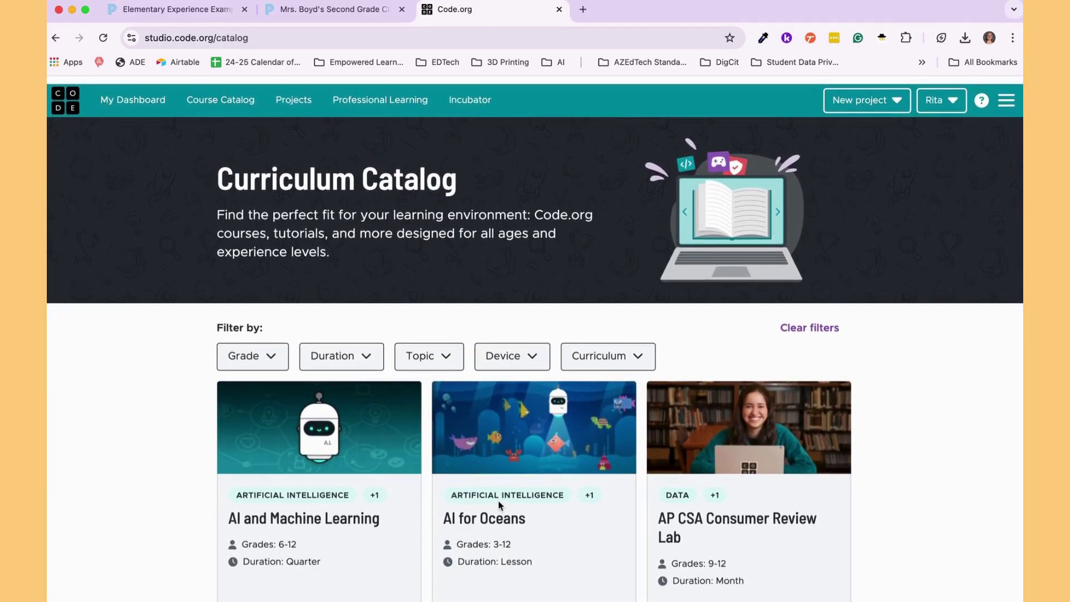
scroll(498, 500, "down", 1)
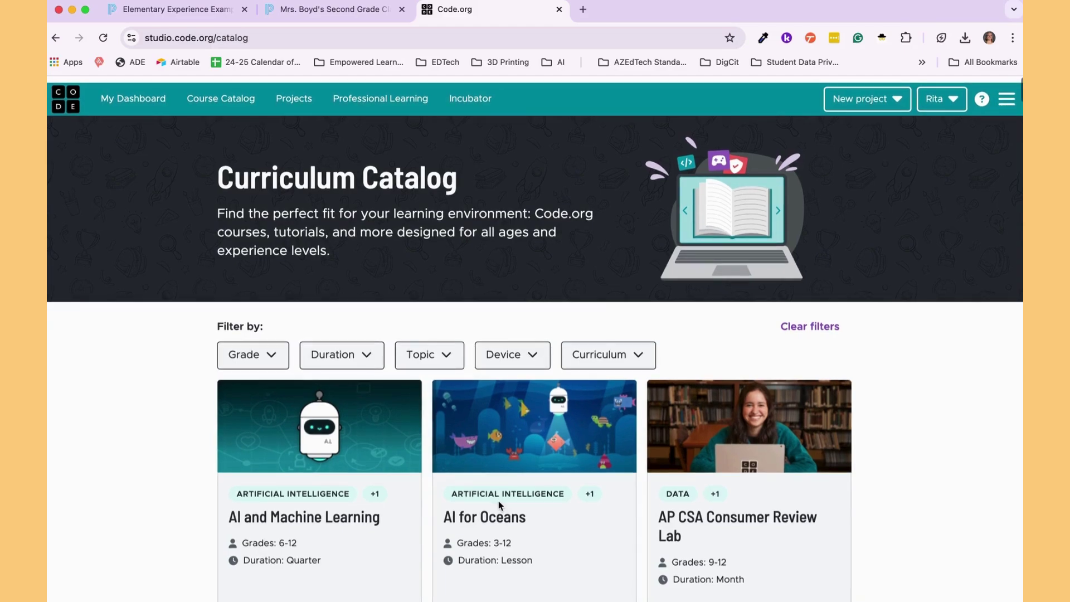
scroll(499, 504, "down", 3)
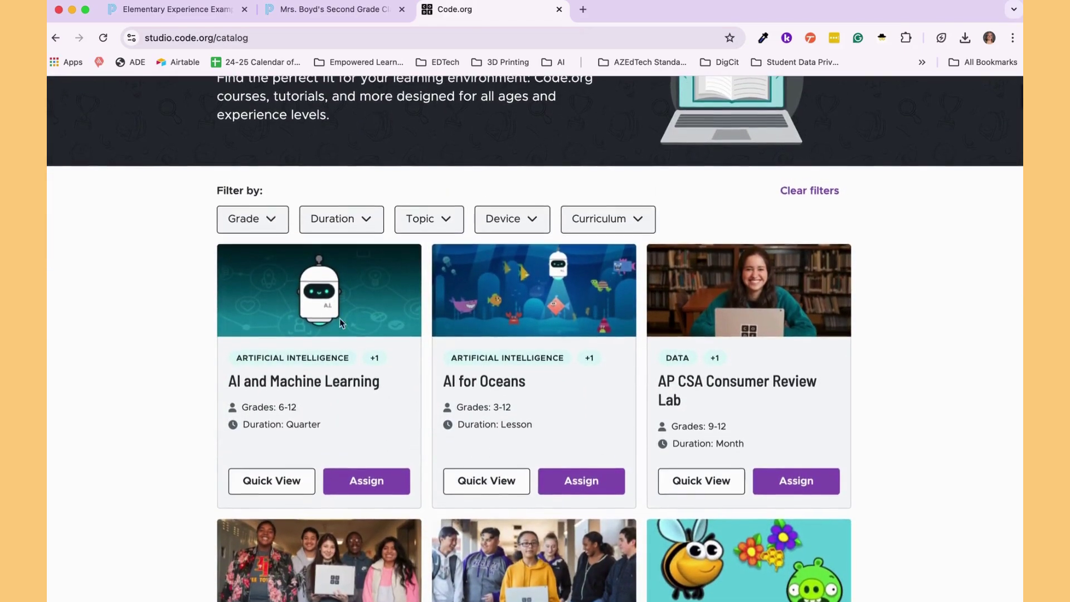
Look over the Grade and Duration filter options, then close them without filtering.
left_click(271, 215)
left_click(368, 218)
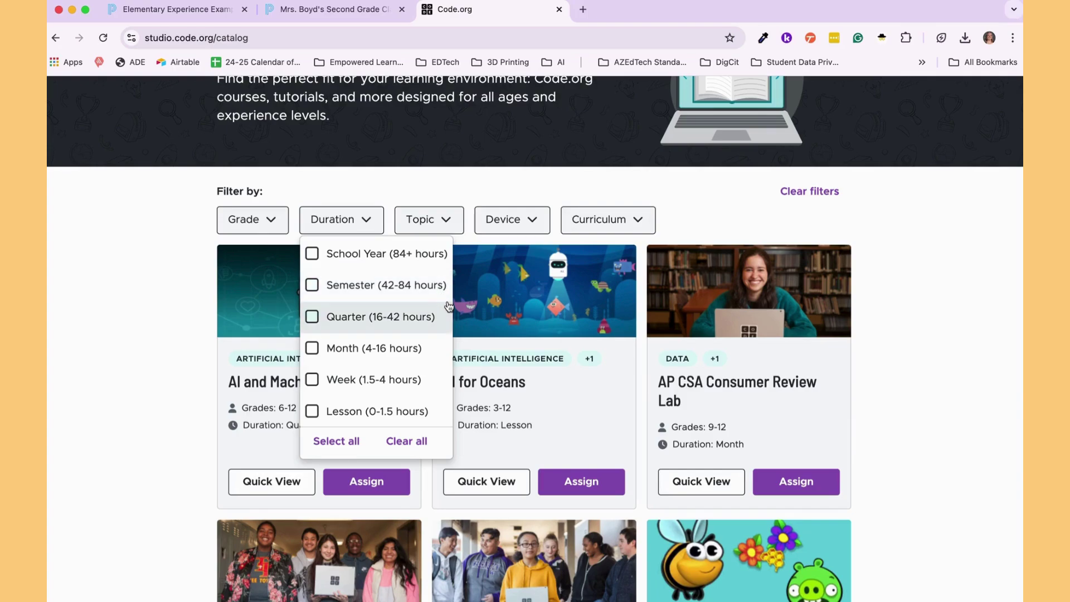
left_click(154, 337)
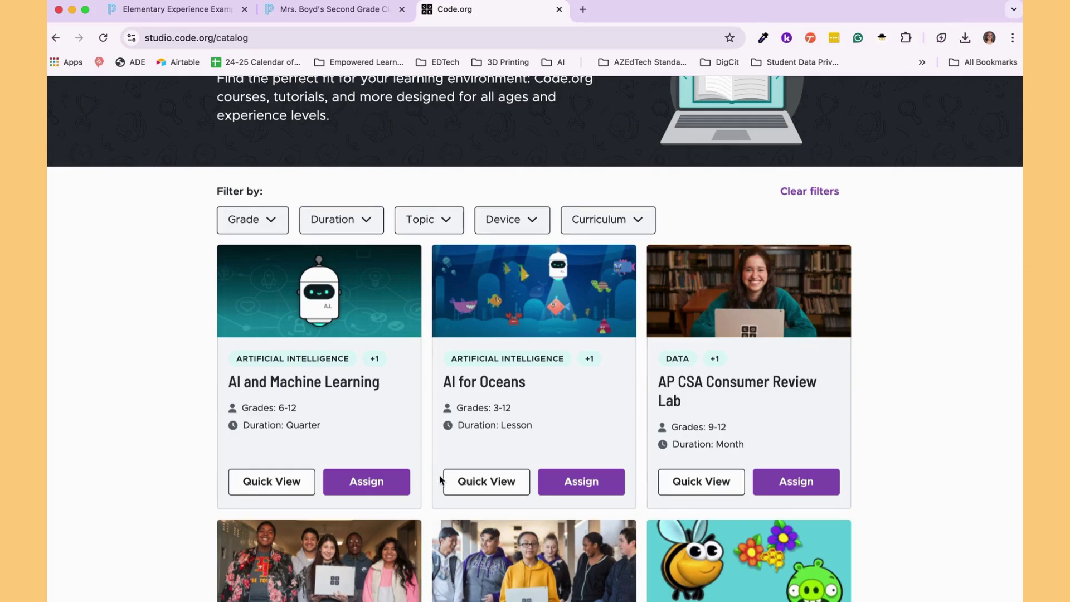
Browse the catalog and look over its Curriculum filter options.
scroll(441, 479, "down", 3)
scroll(440, 479, "down", 7)
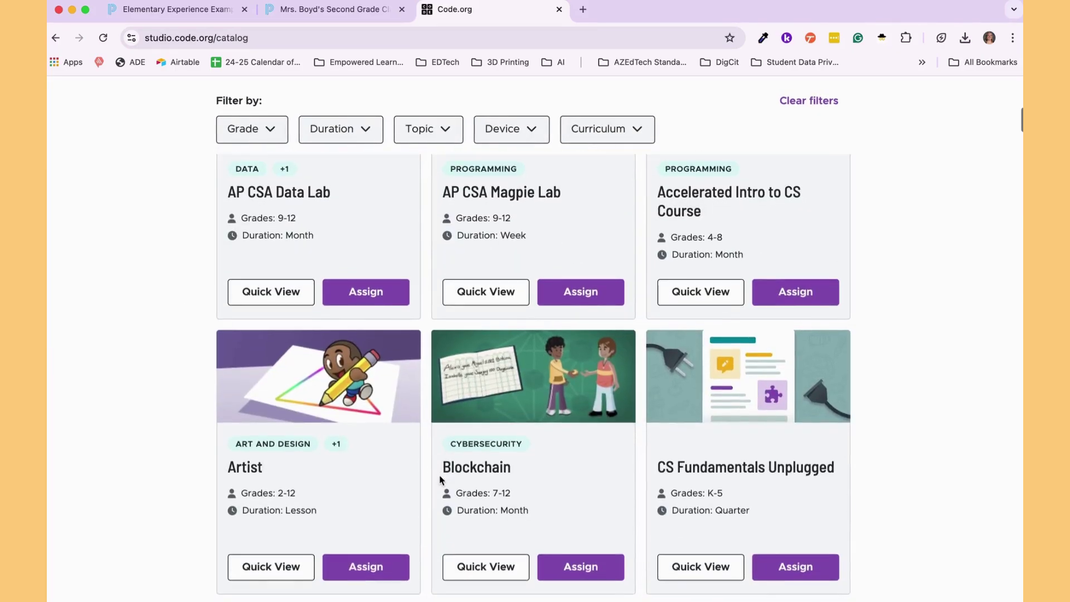
scroll(440, 479, "up", 10)
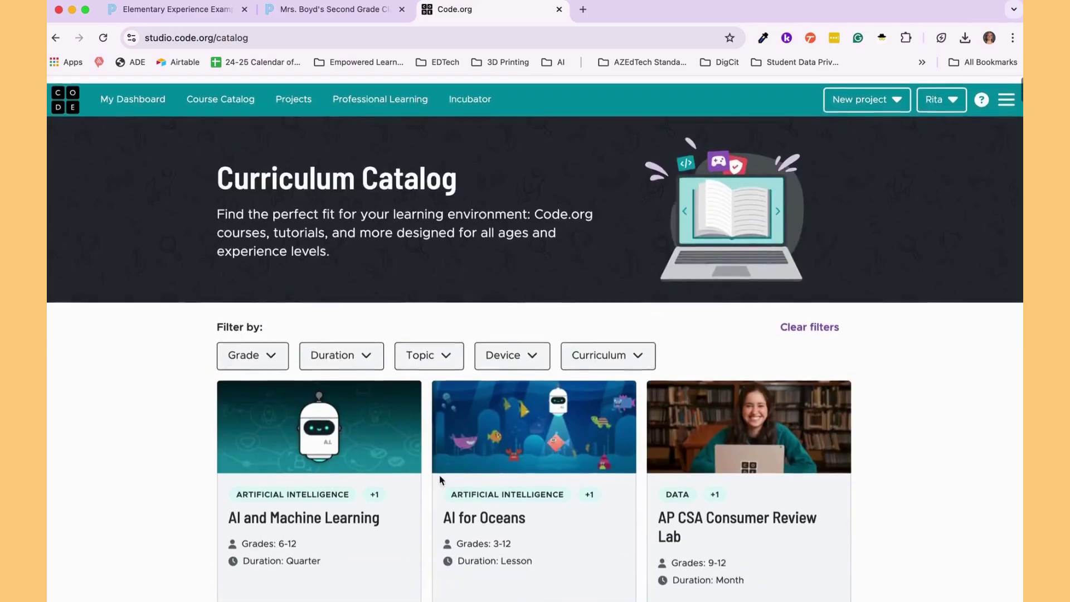
scroll(440, 480, "down", 1)
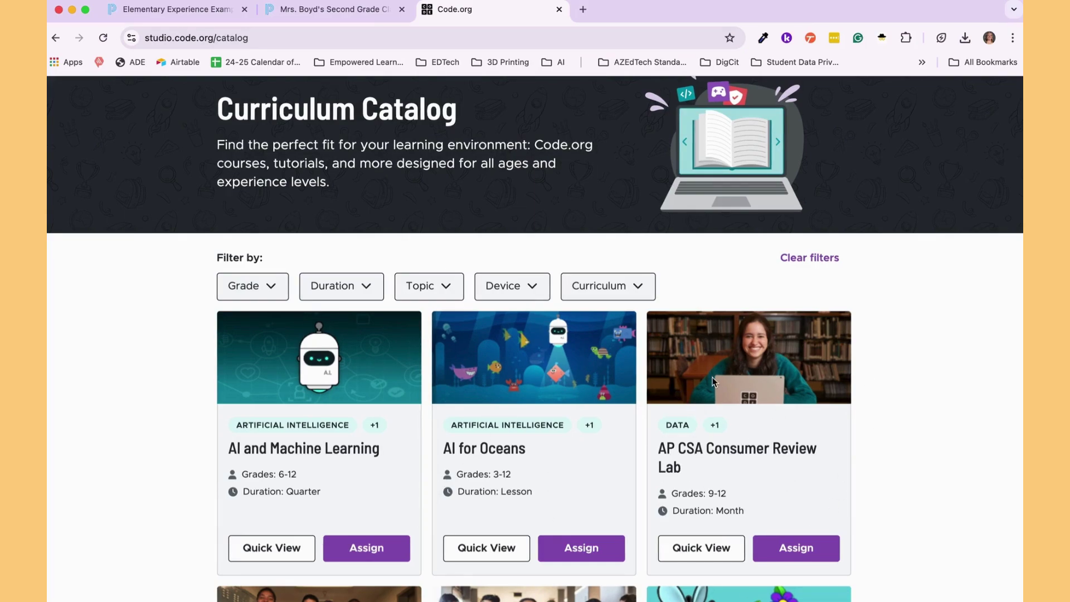
scroll(713, 382, "down", 1)
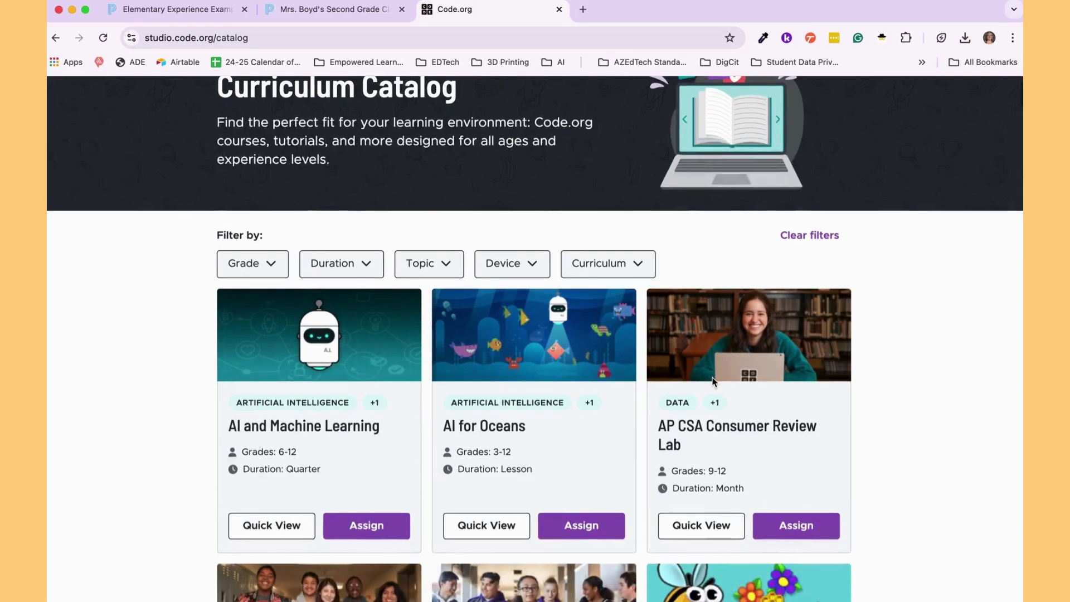
scroll(703, 473, "up", 1)
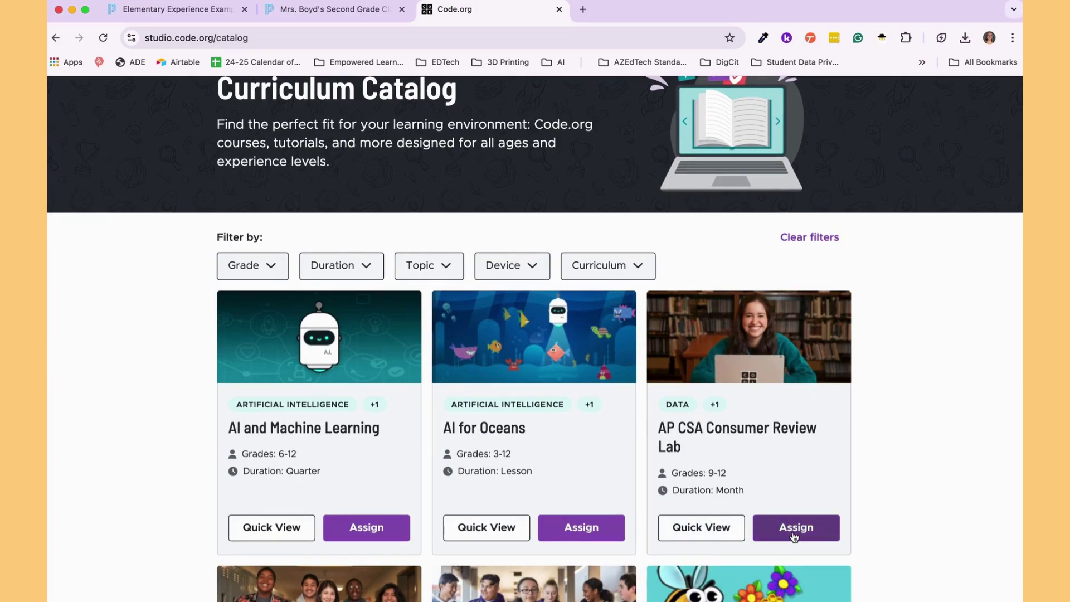
left_click(641, 270)
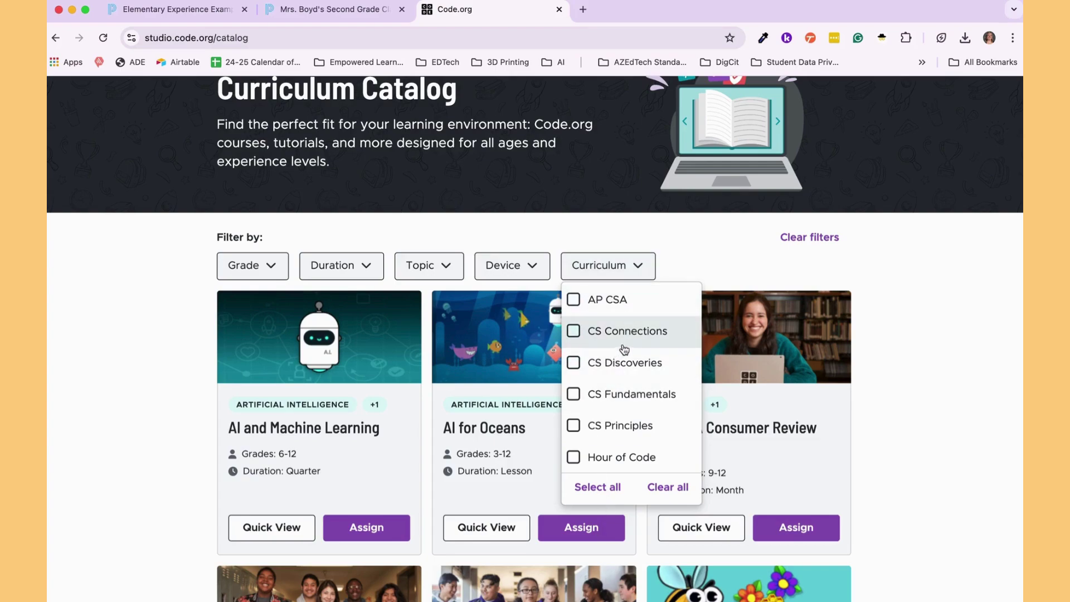
Filter the catalog to the Programming topic and close the filter list.
left_click(440, 268)
scroll(461, 396, "down", 1)
scroll(461, 397, "down", 5)
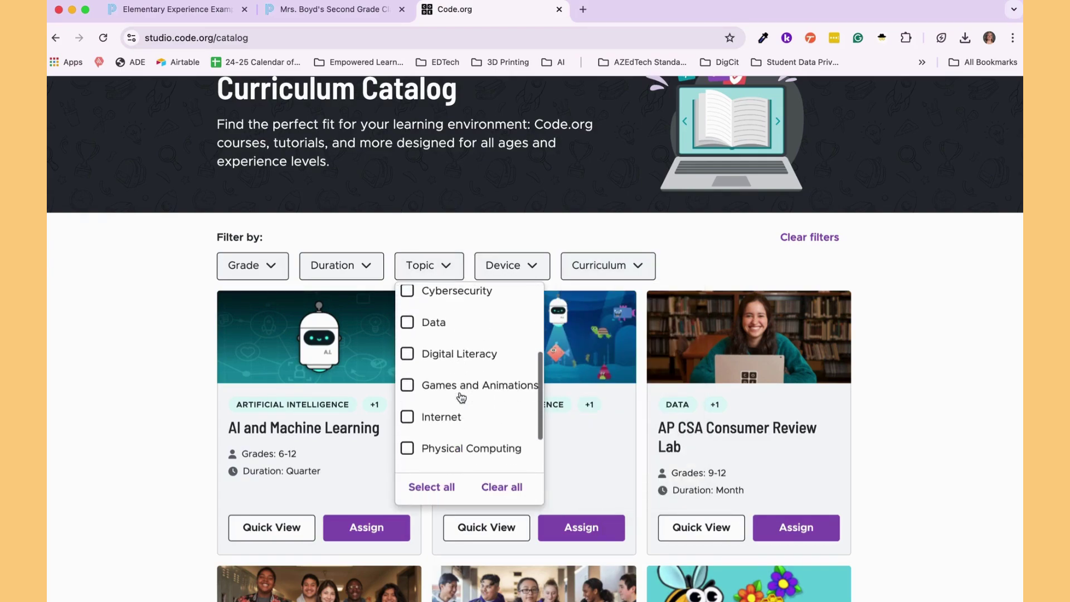
scroll(460, 397, "up", 4)
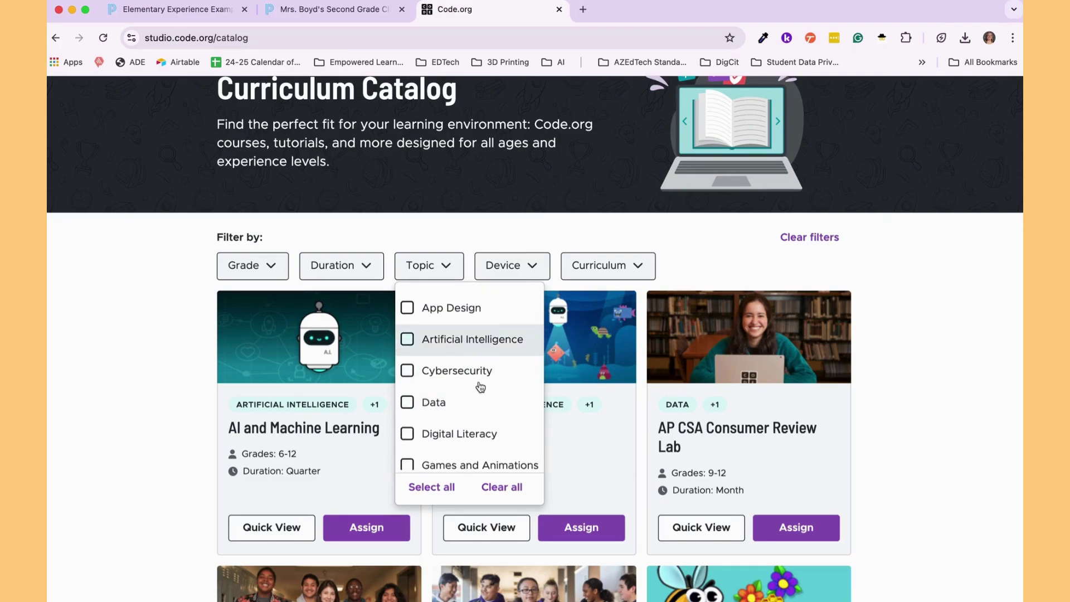
scroll(477, 425, "down", 4)
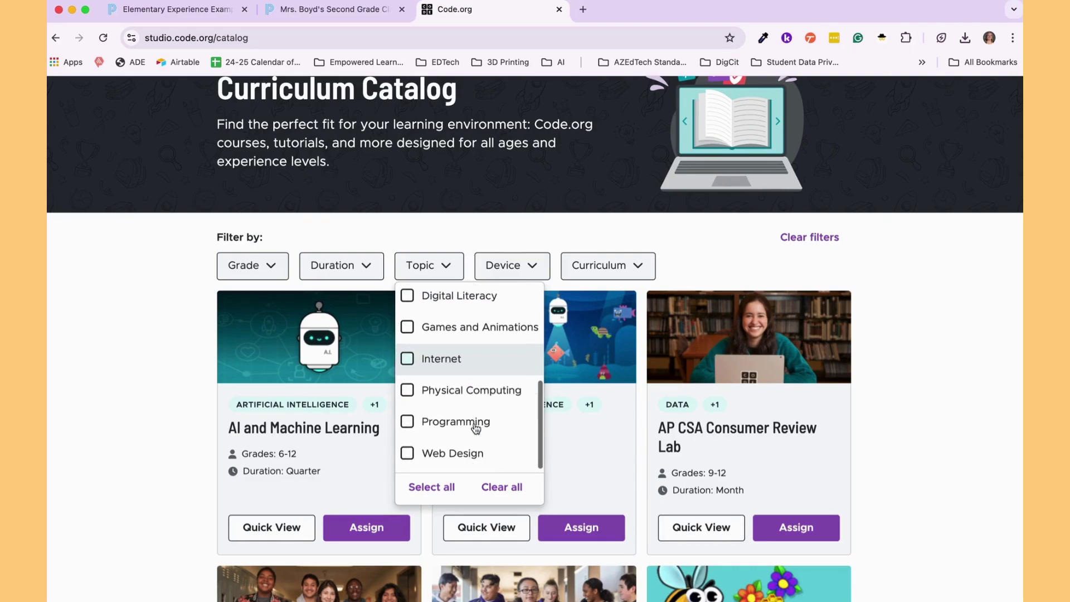
left_click(475, 426)
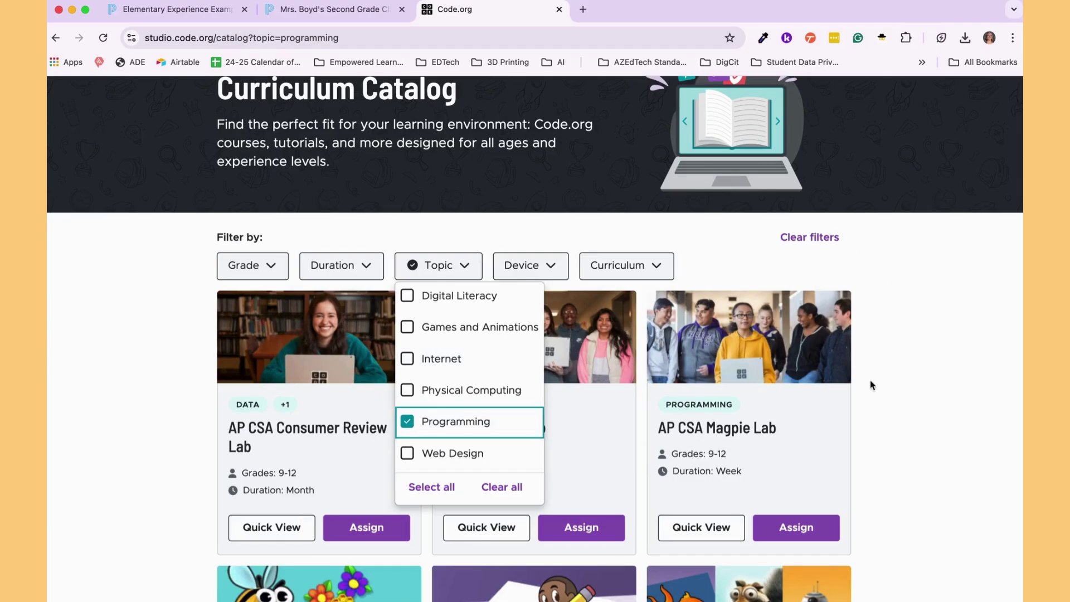
left_click(921, 405)
Bring the CS Fundamentals: Course F card into view in the filtered catalog.
scroll(589, 486, "down", 5)
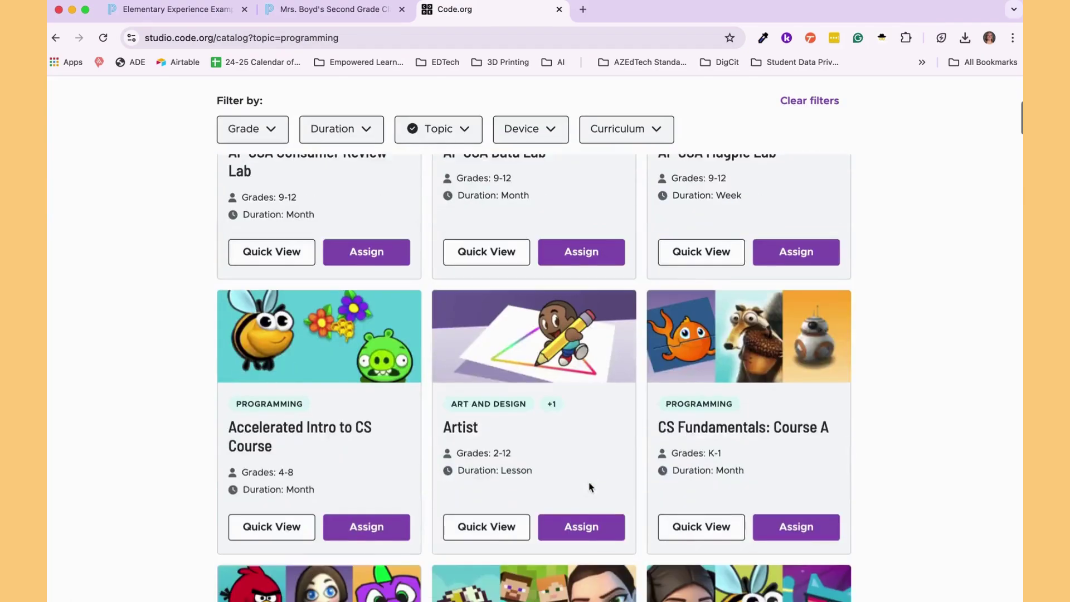
scroll(589, 486, "down", 3)
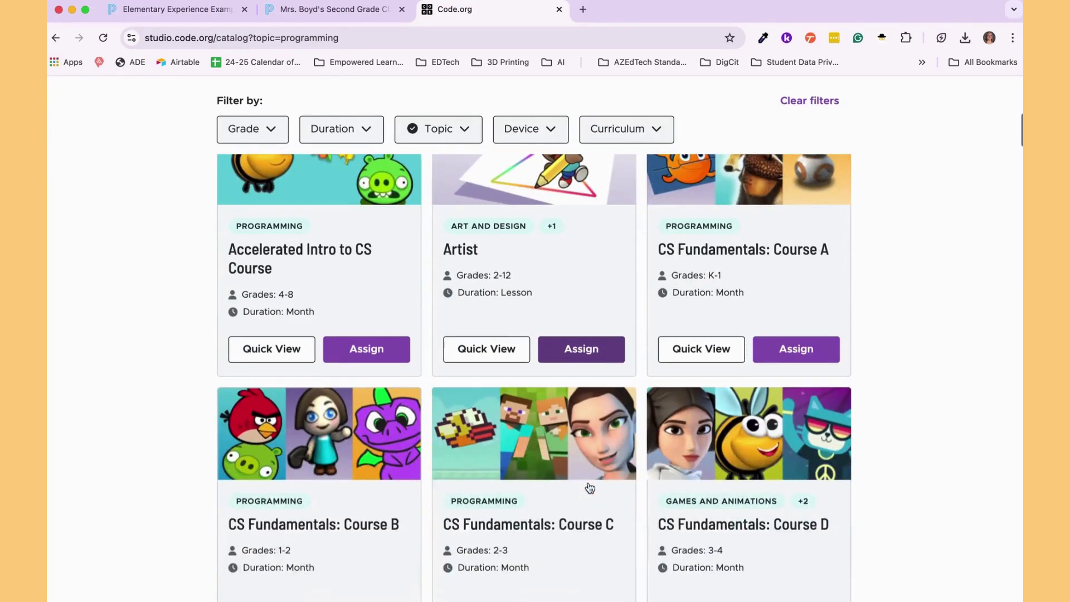
scroll(590, 486, "down", 1)
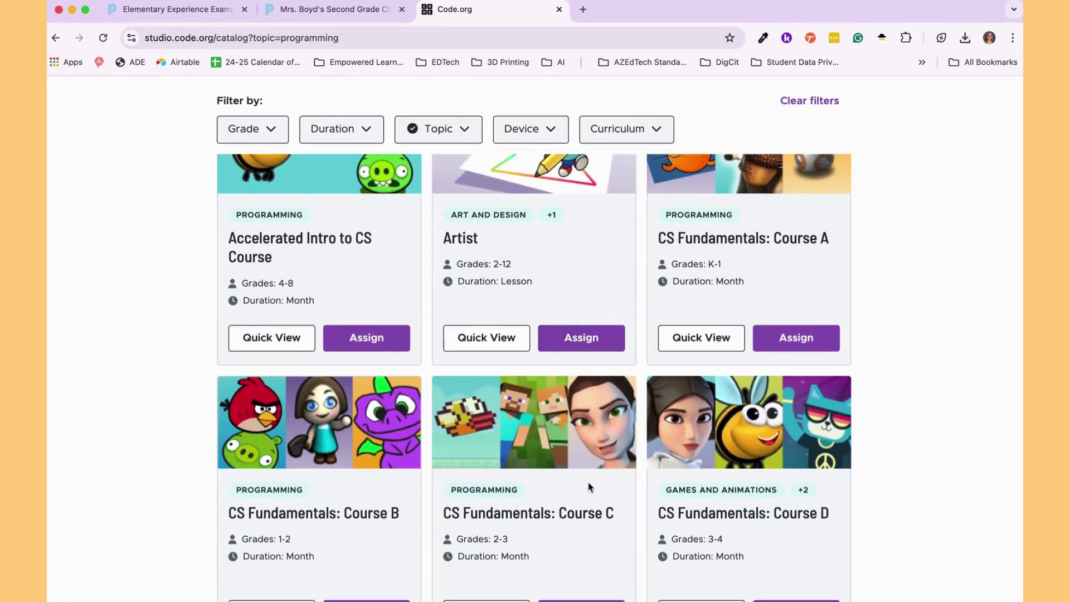
scroll(708, 479, "down", 3)
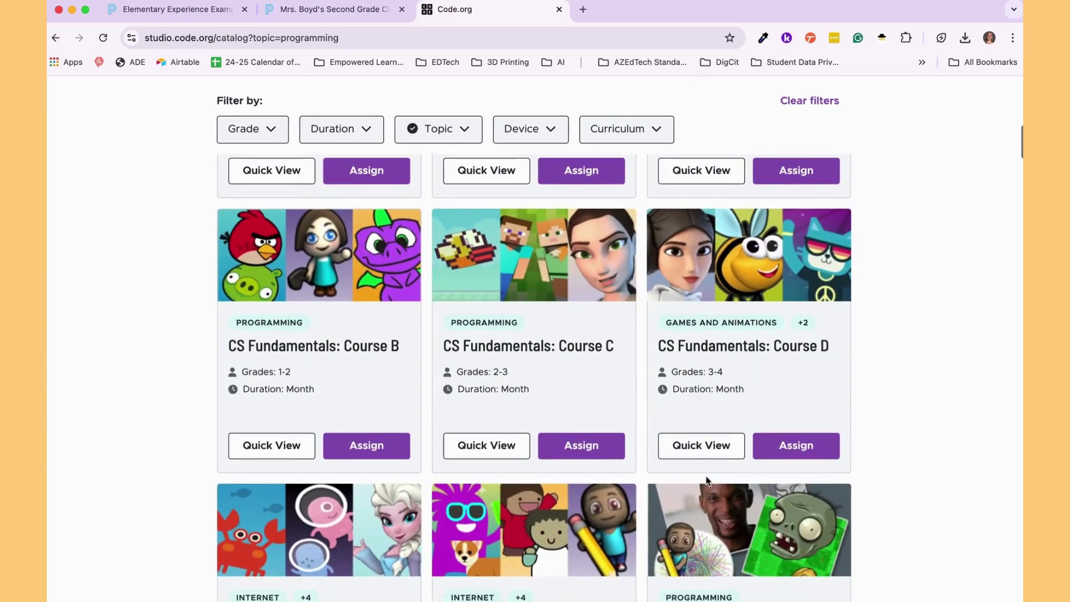
scroll(706, 480, "down", 3)
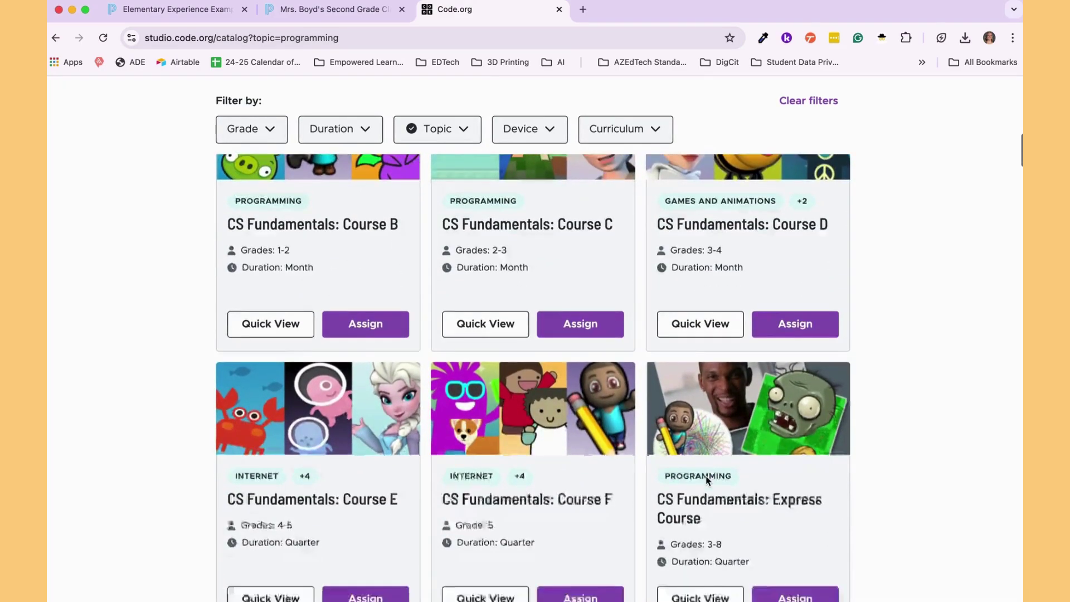
scroll(707, 480, "down", 1)
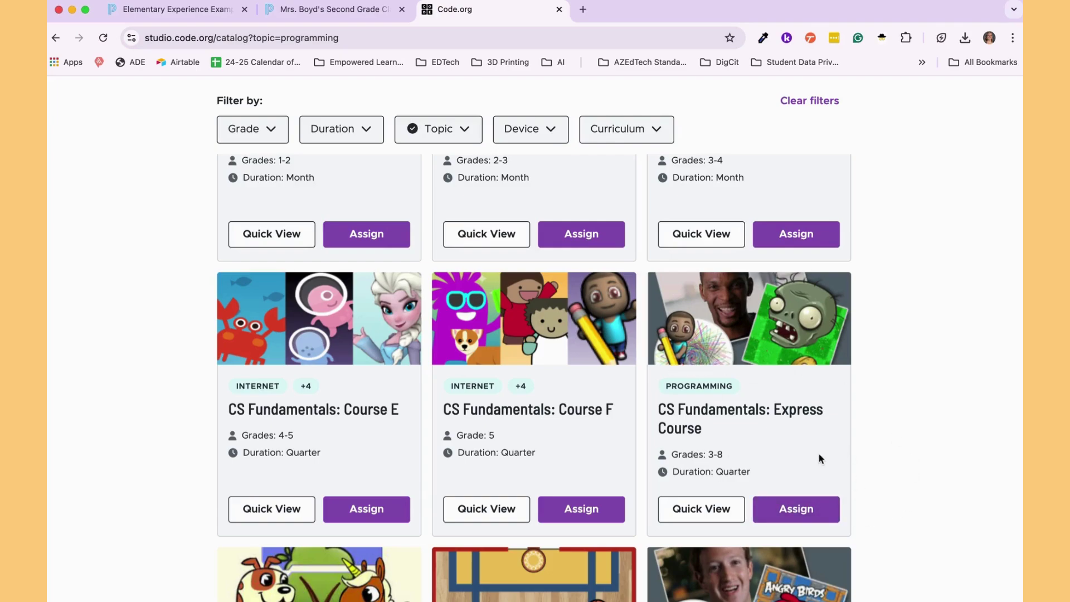
Assign CS Fundamentals: Course F (2024) to the second grade class section and confirm.
left_click(587, 511)
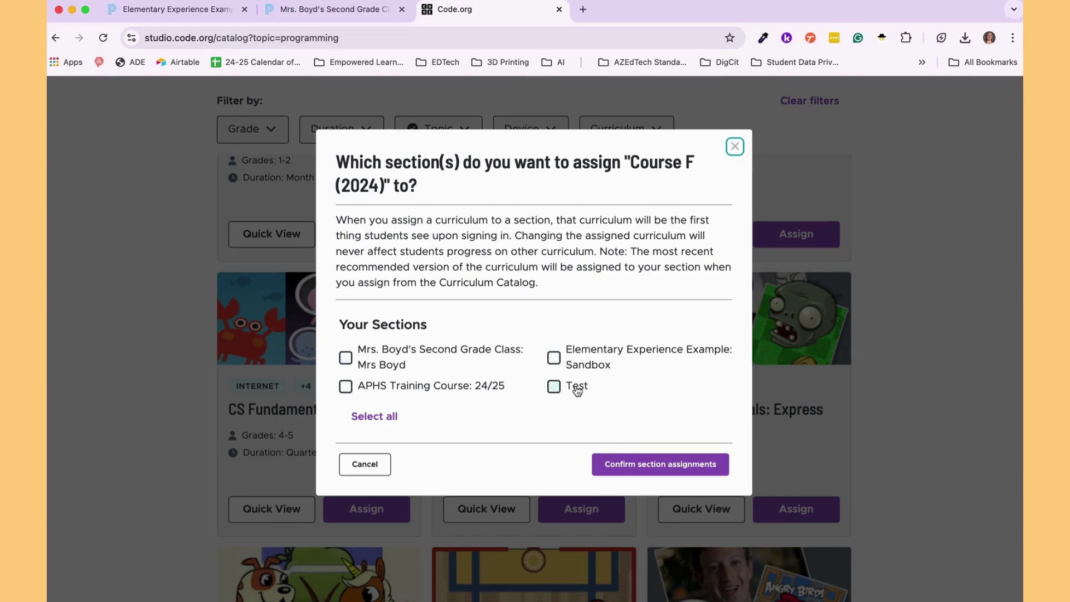
left_click(345, 358)
left_click(632, 466)
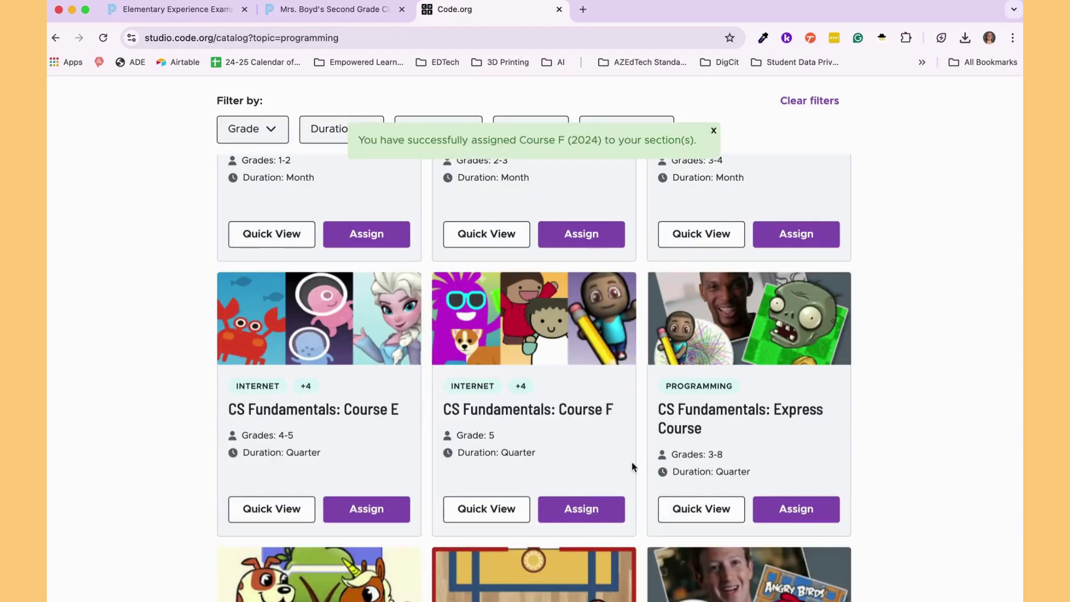
scroll(631, 460, "up", 15)
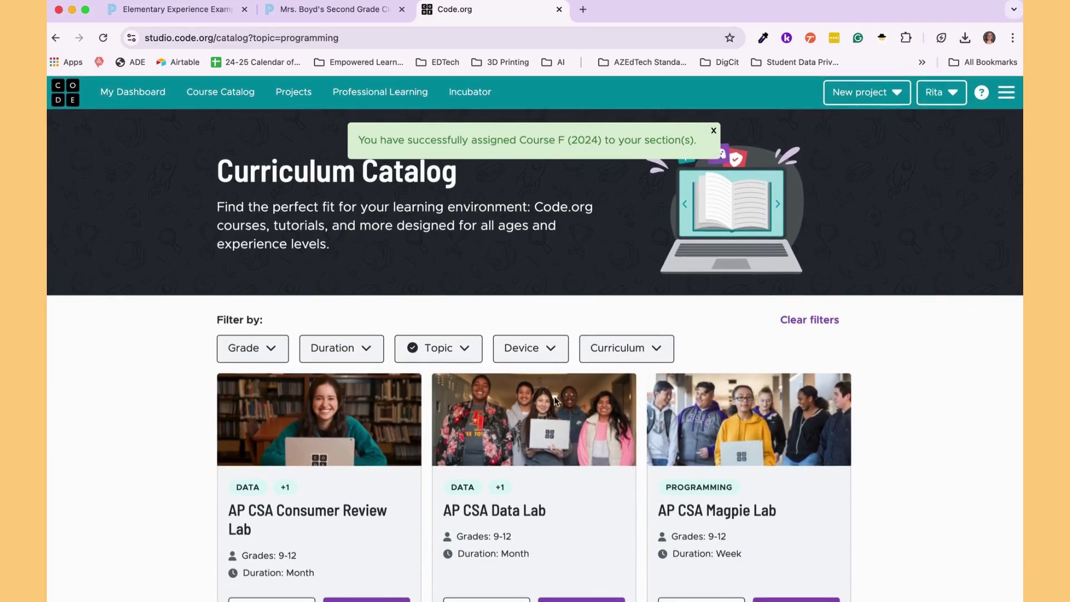
Open the second grade class section from My Dashboard and dismiss the progress view promotion.
left_click(148, 97)
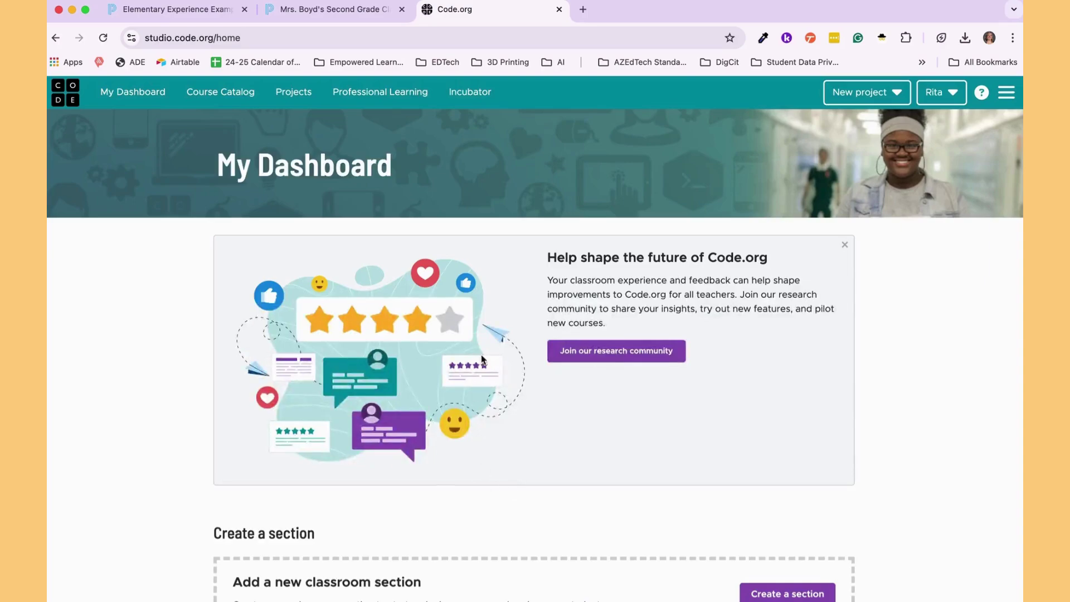
scroll(506, 443, "down", 7)
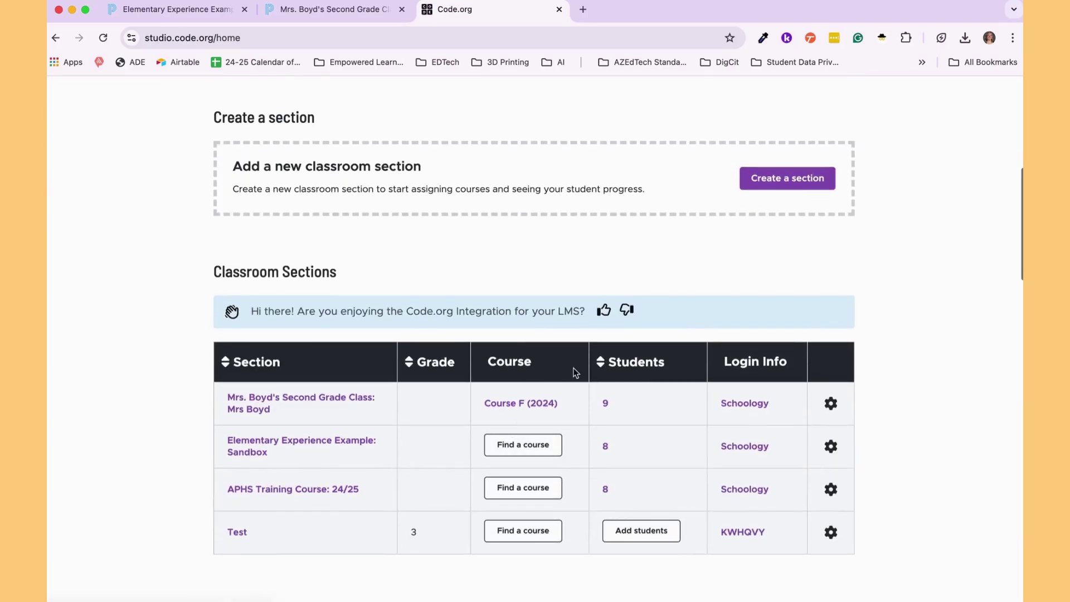
left_click(255, 408)
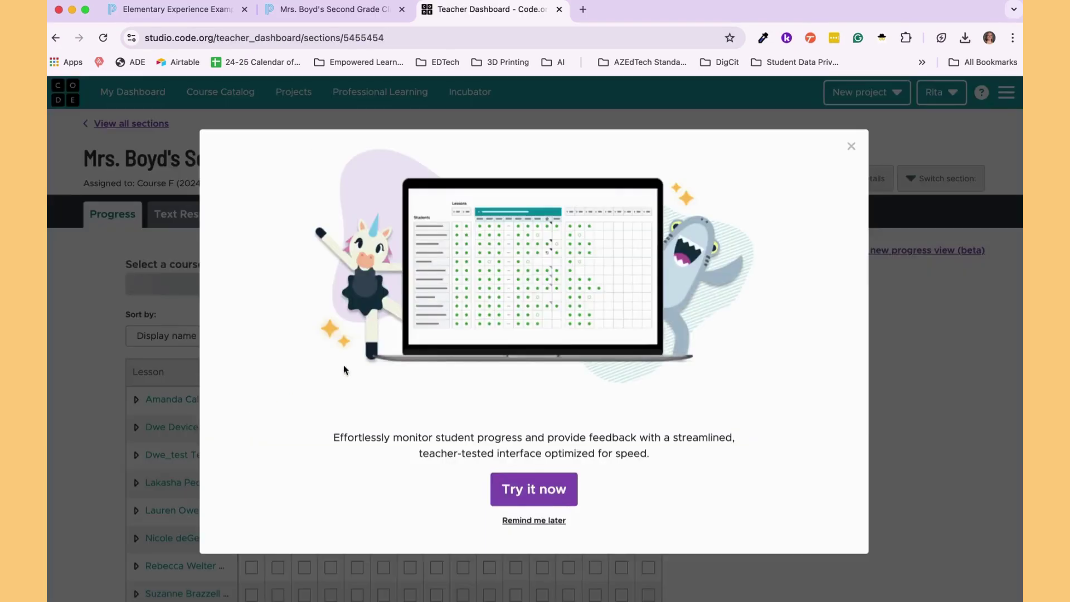
left_click(851, 146)
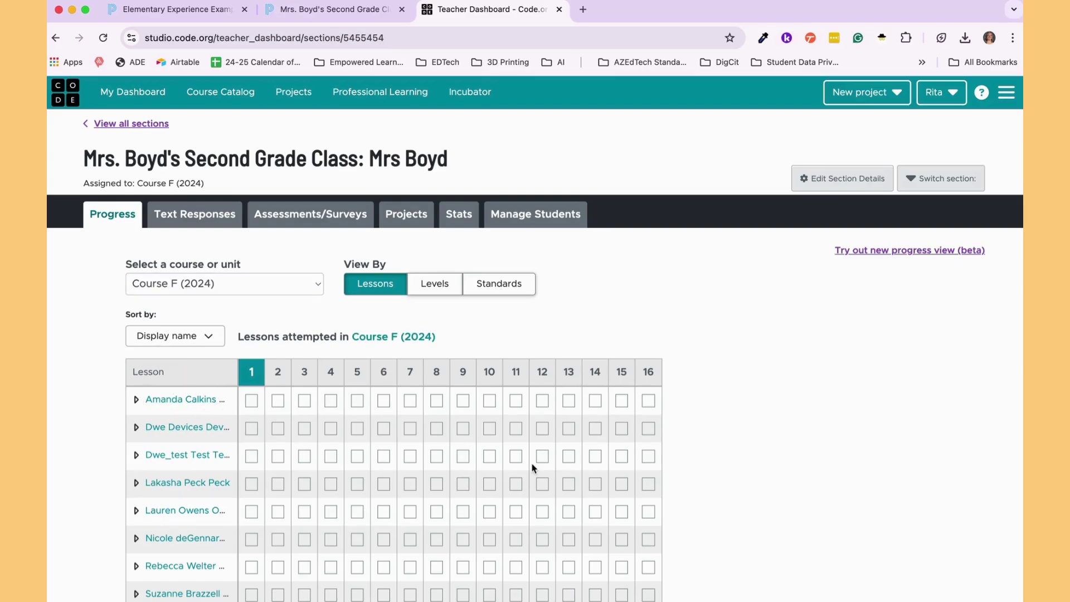
Switch the Course F (2024) progress grid to View By: Levels.
scroll(550, 476, "down", 2)
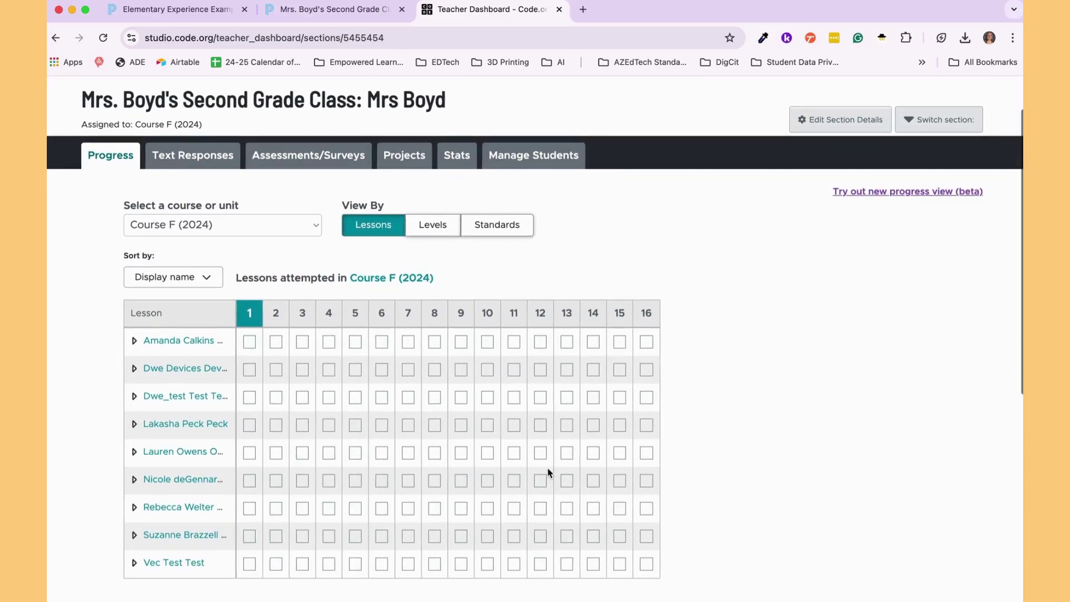
scroll(550, 473, "down", 2)
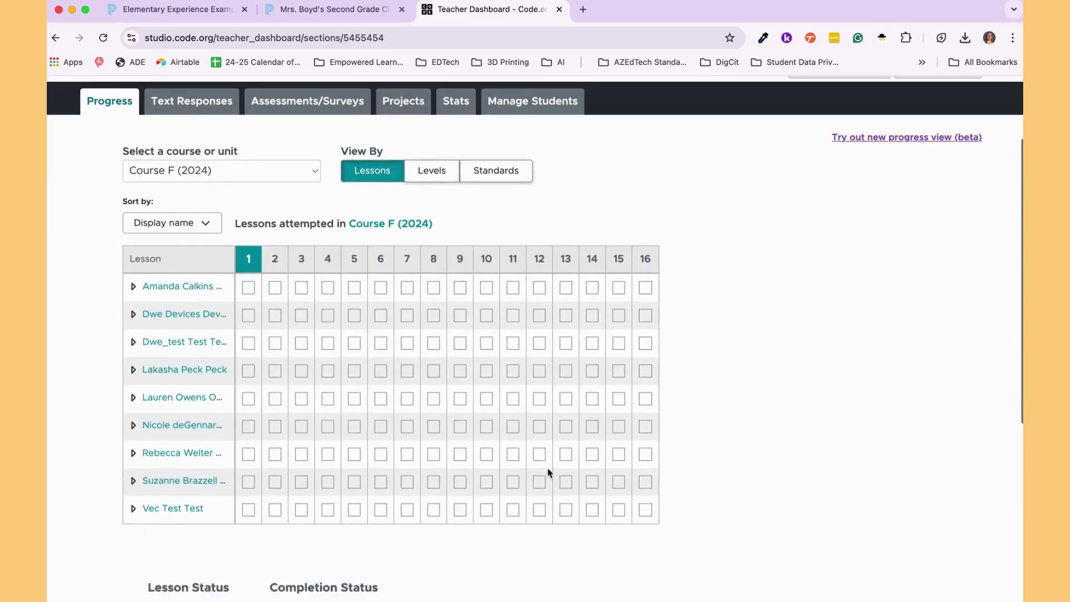
scroll(550, 472, "down", 8)
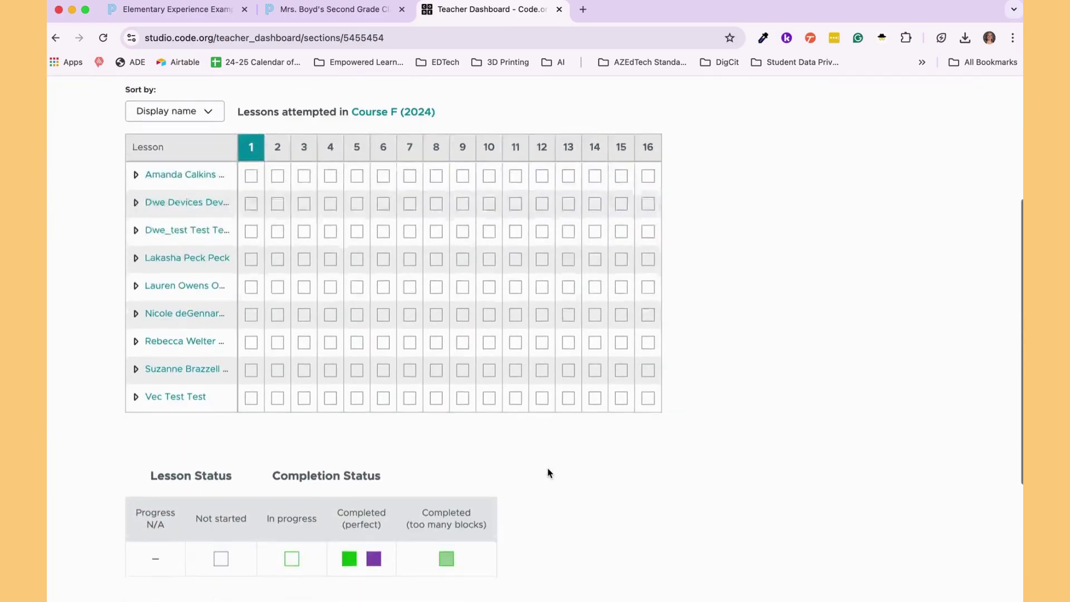
scroll(550, 472, "up", 12)
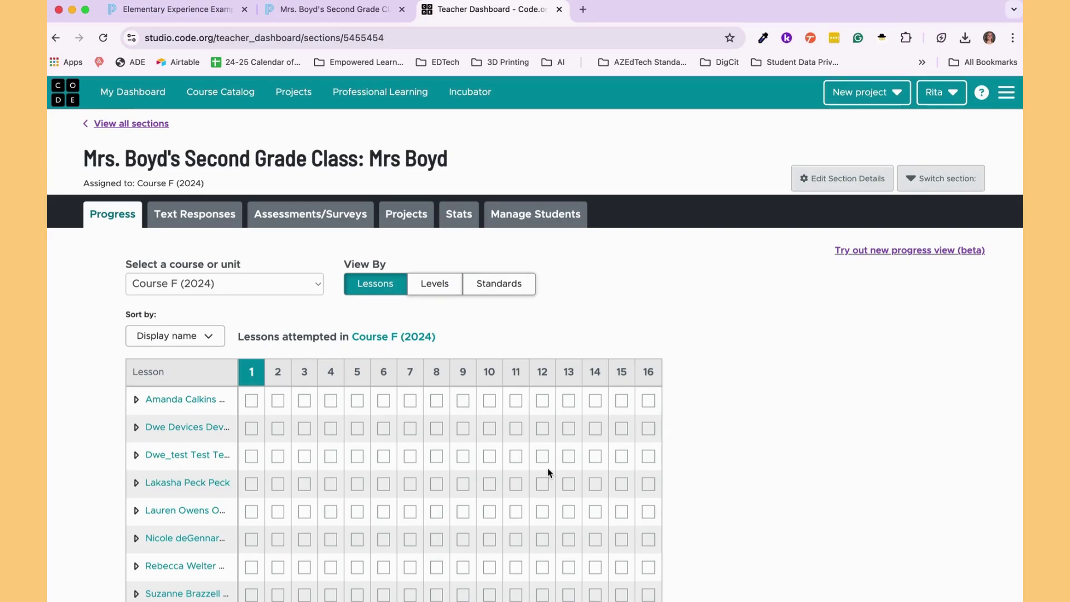
left_click(434, 284)
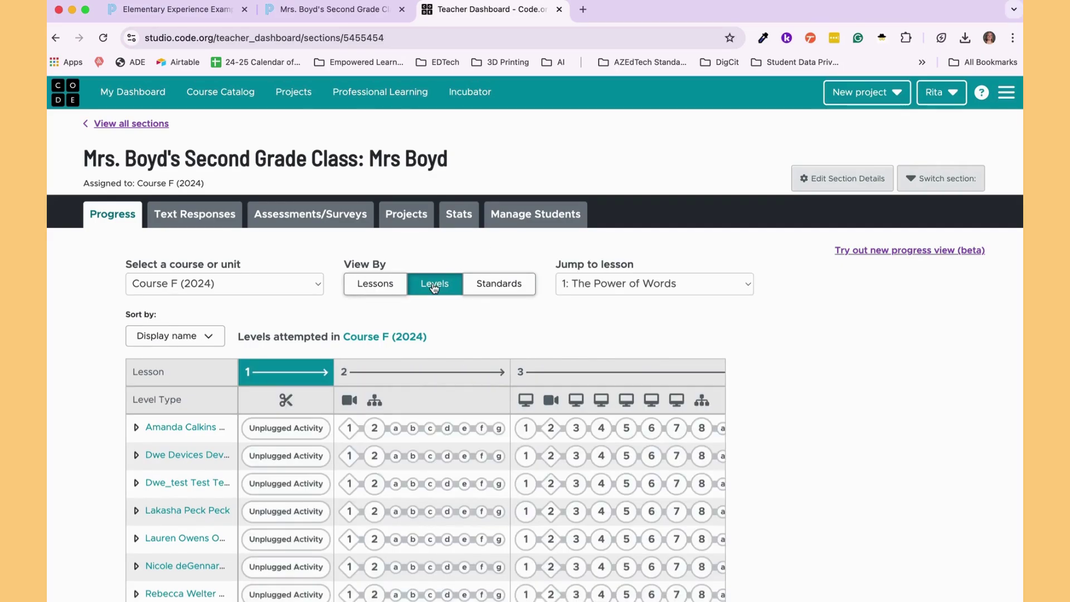
scroll(445, 402, "down", 5)
scroll(444, 403, "up", 5)
Open the Course F (2024) page and scroll through lessons like Sprite Lab and Virtual Pet.
left_click(394, 337)
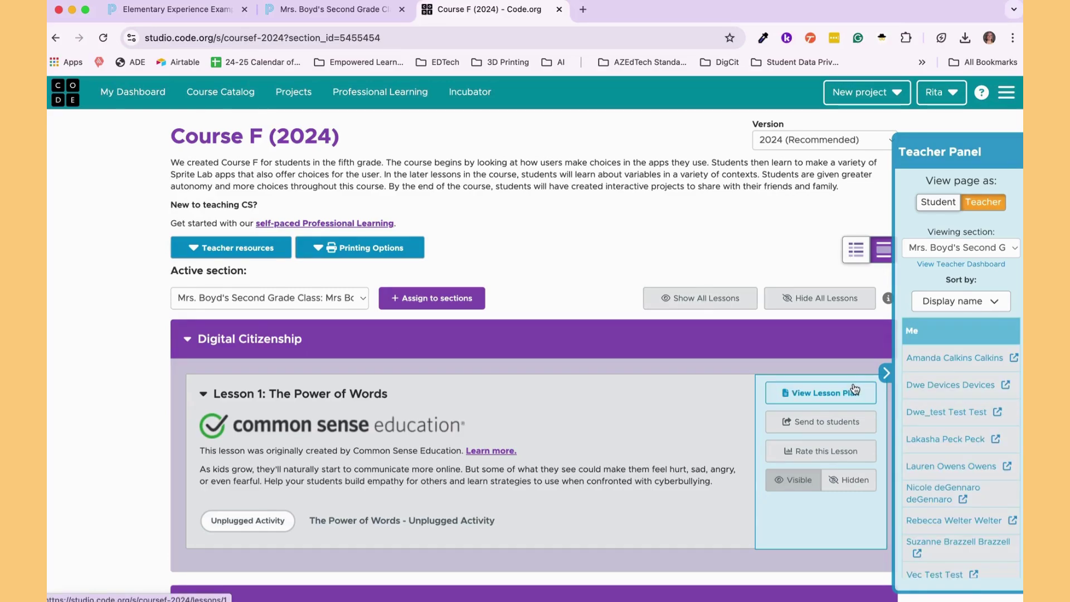
scroll(599, 491, "down", 7)
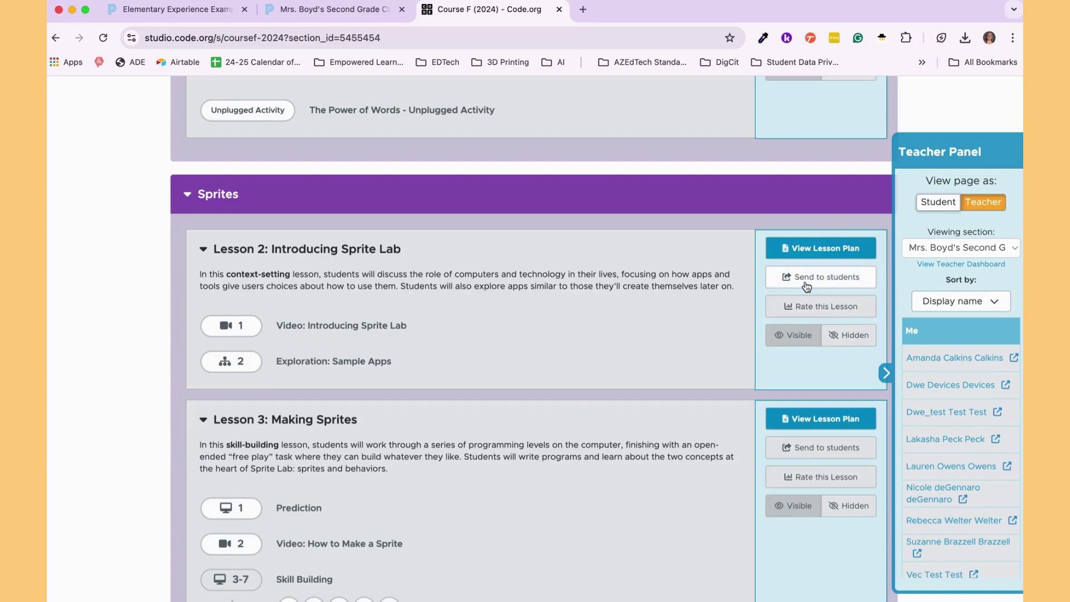
scroll(415, 450, "down", 9)
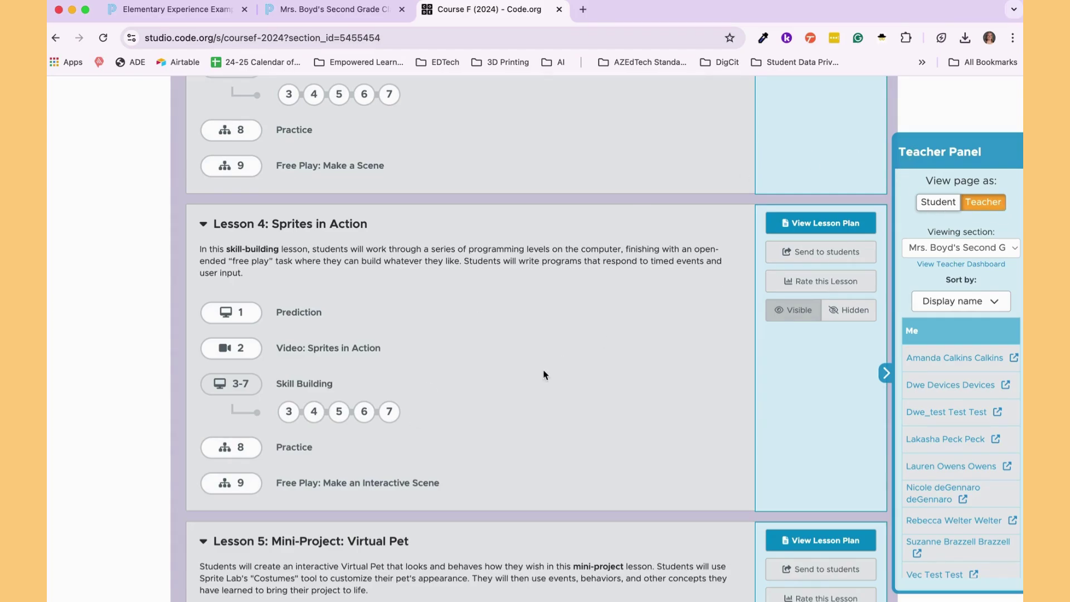
scroll(545, 375, "down", 9)
scroll(544, 375, "up", 11)
scroll(544, 375, "up", 15)
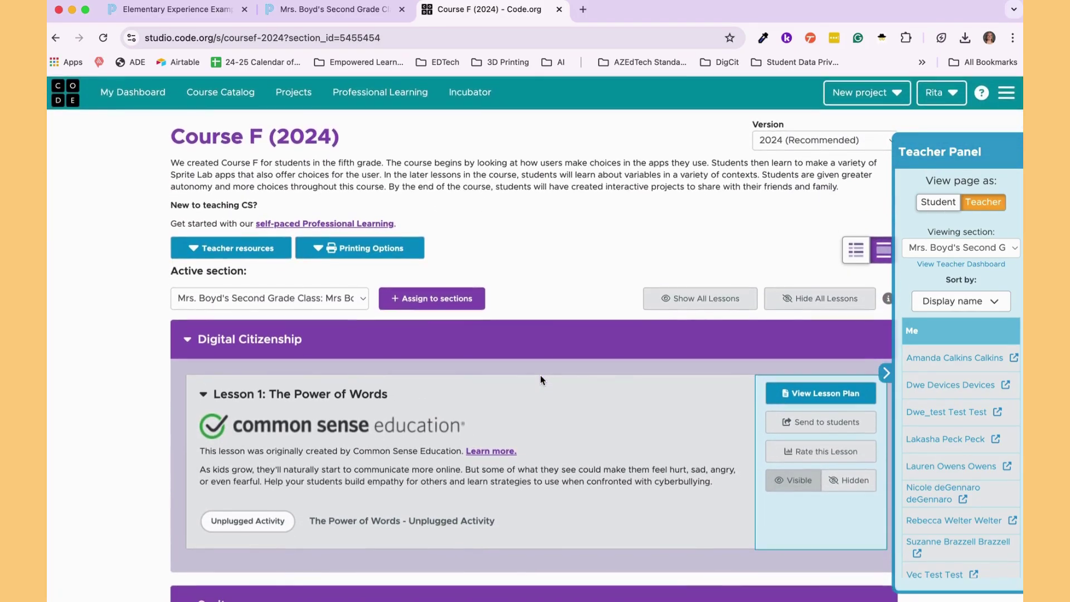